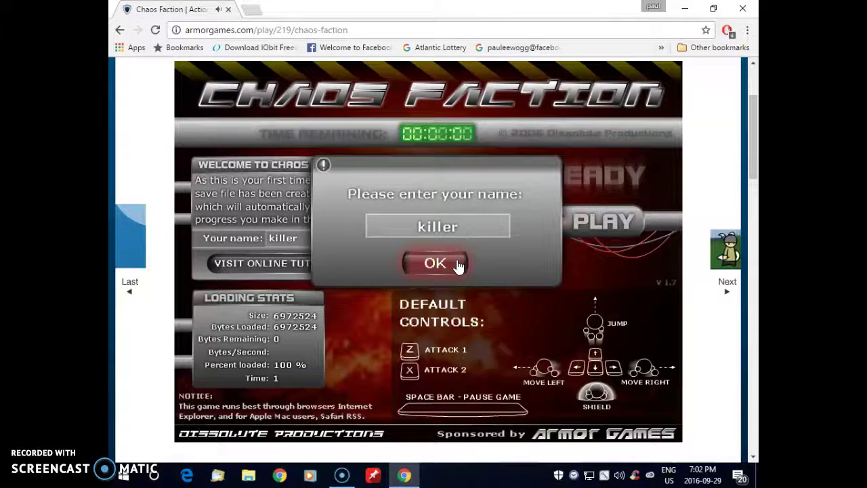
Confirm 'killer' as the player name in the name dialog
left_click(458, 265)
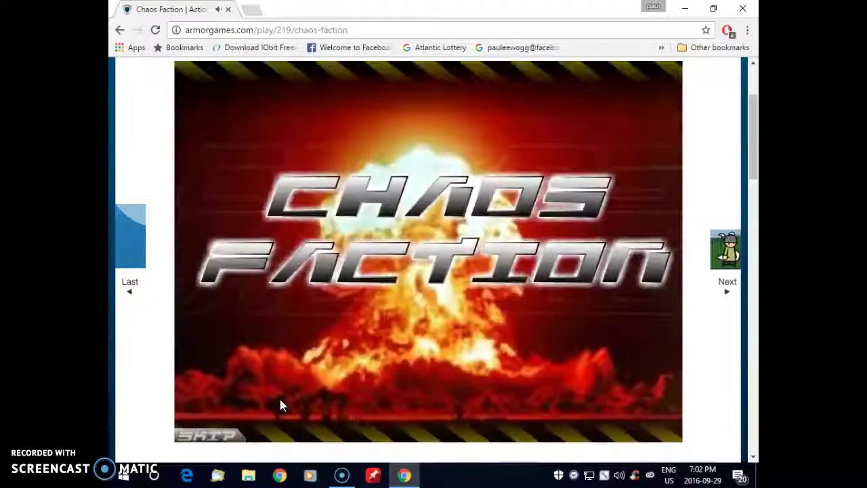
Skip the intro animation and choose Campaign mode from Start Game
left_click(230, 434)
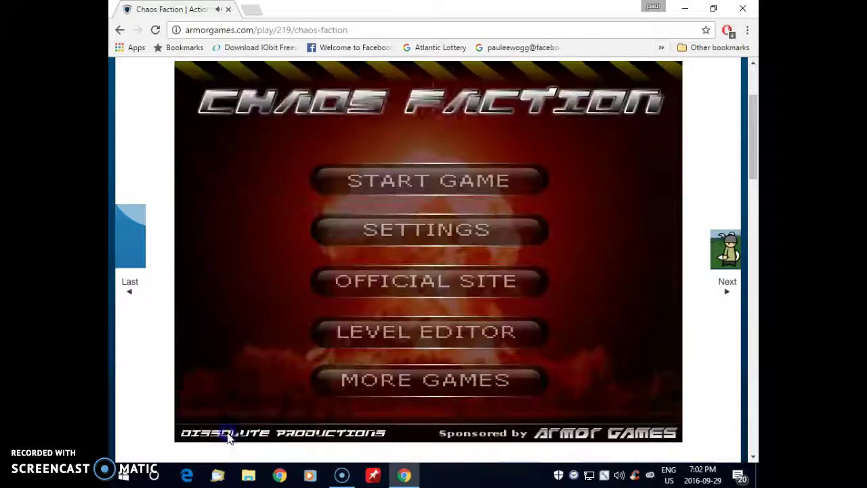
left_click(422, 183)
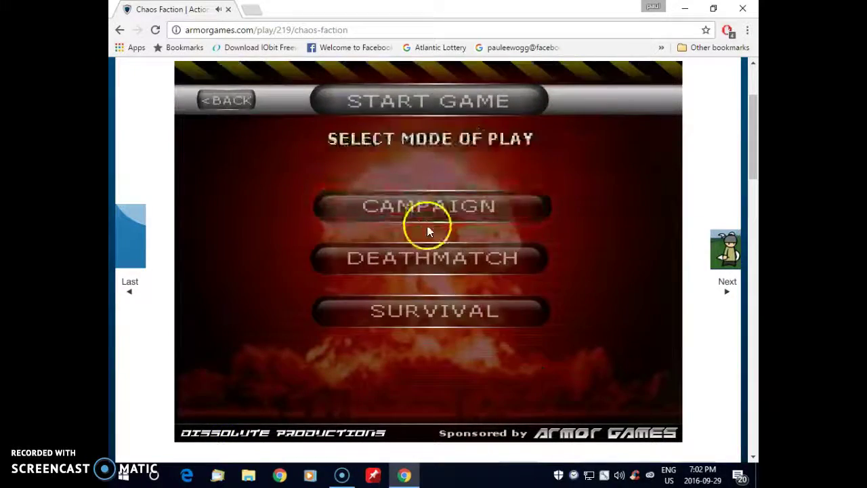
left_click(427, 223)
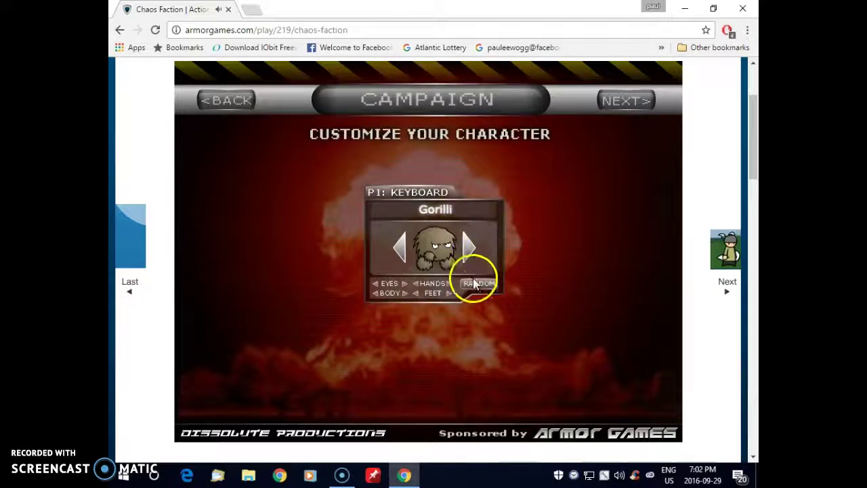
Pick Mechalo as the character and launch the Pirate Ship level
left_click(477, 283)
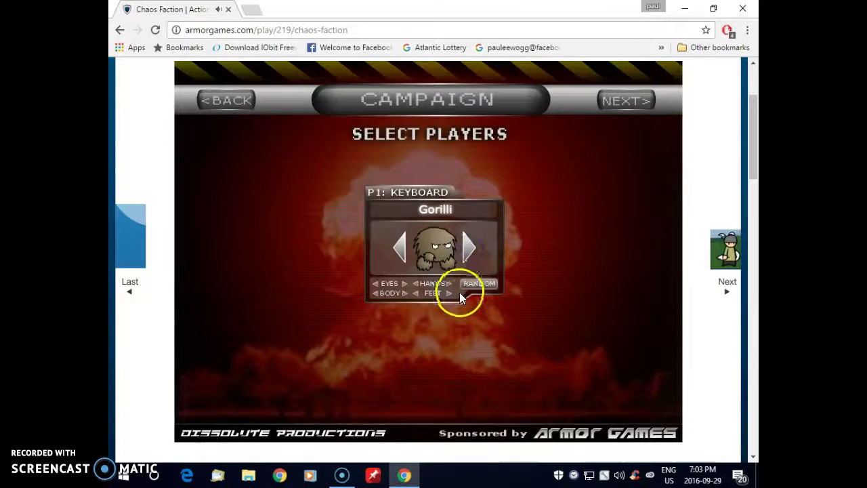
left_click(470, 247)
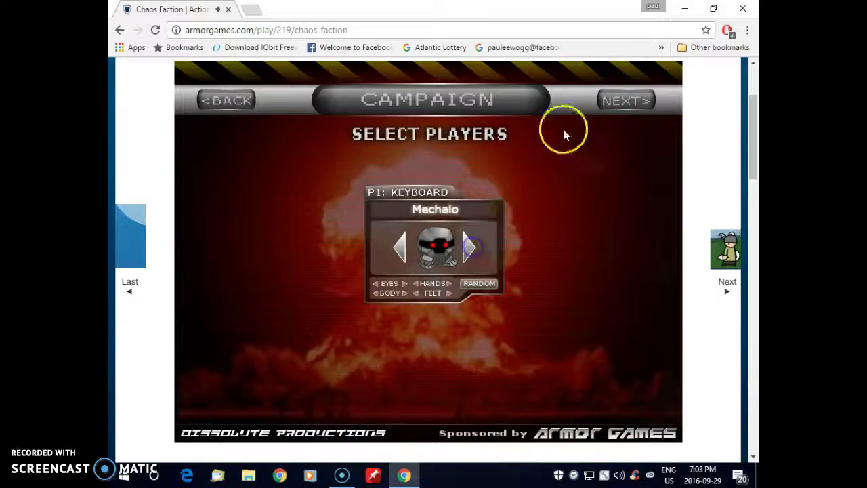
left_click(625, 101)
left_click(441, 189)
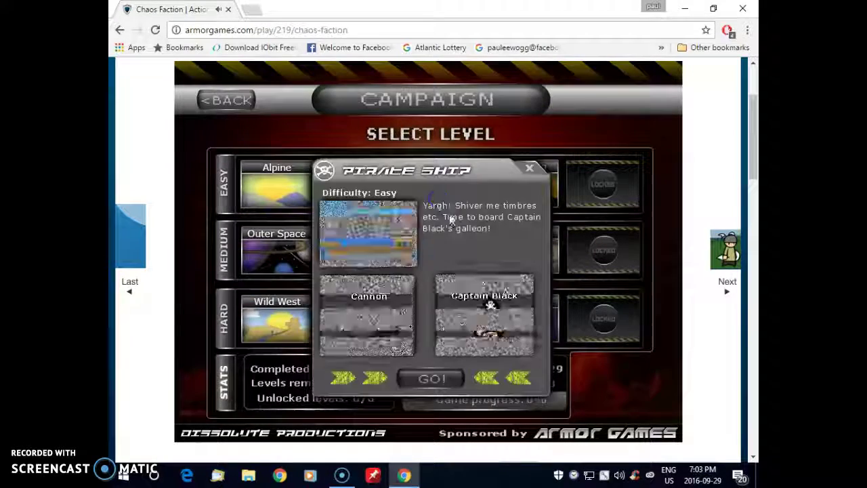
left_click(425, 379)
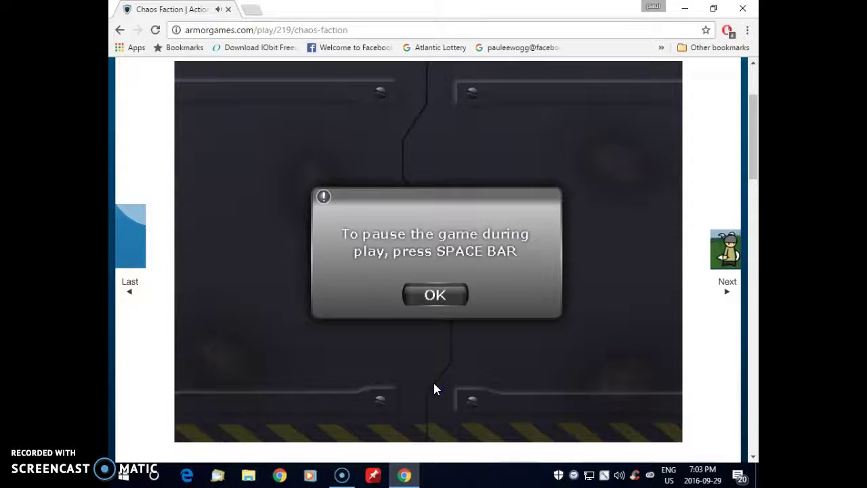
Dismiss the pause tip and defeat Captain Black on Pirate Ship
left_click(453, 298)
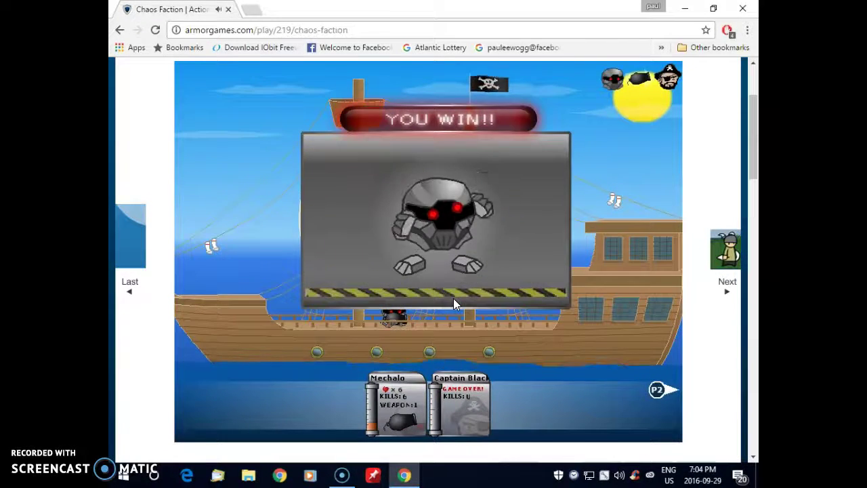
Clear the win and unlock notices, launch Sumo Ring, and beat Sumo
left_click(453, 298)
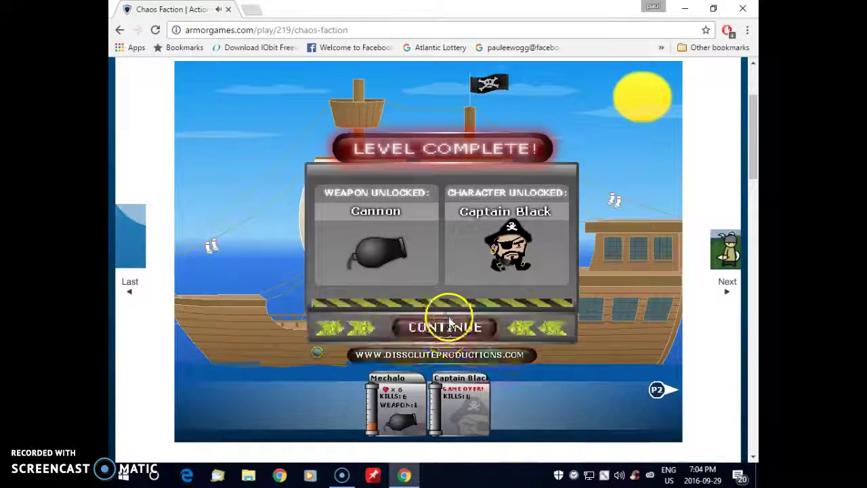
left_click(444, 331)
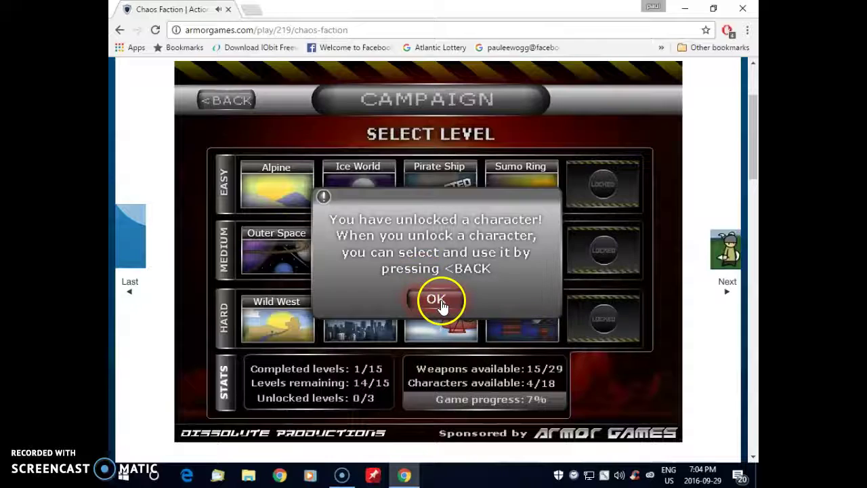
left_click(437, 299)
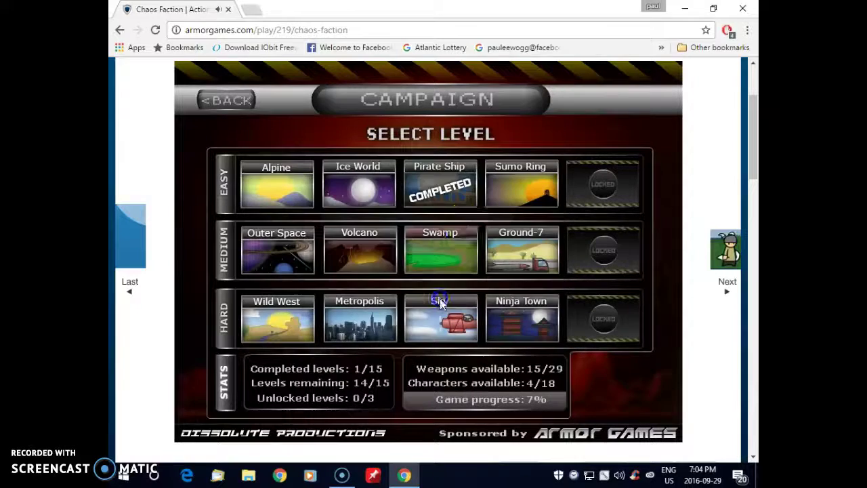
left_click(514, 184)
left_click(442, 373)
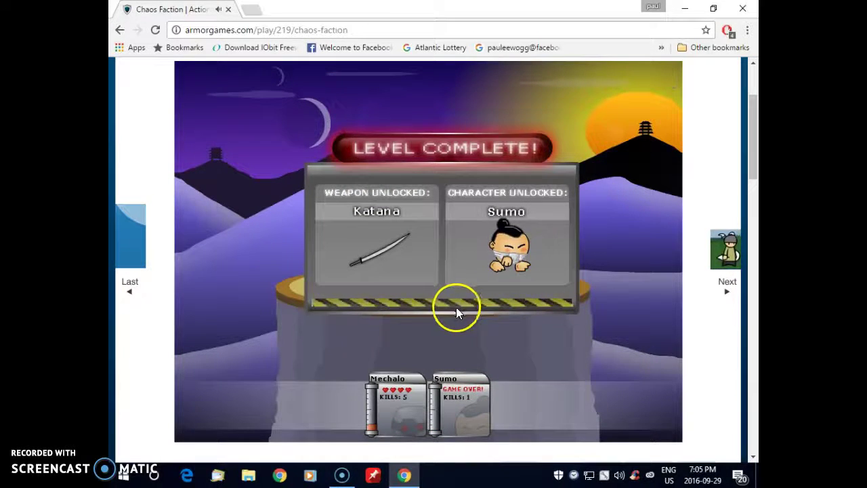
Return to level select, launch Ice World, and defeat Eskimo
left_click(451, 327)
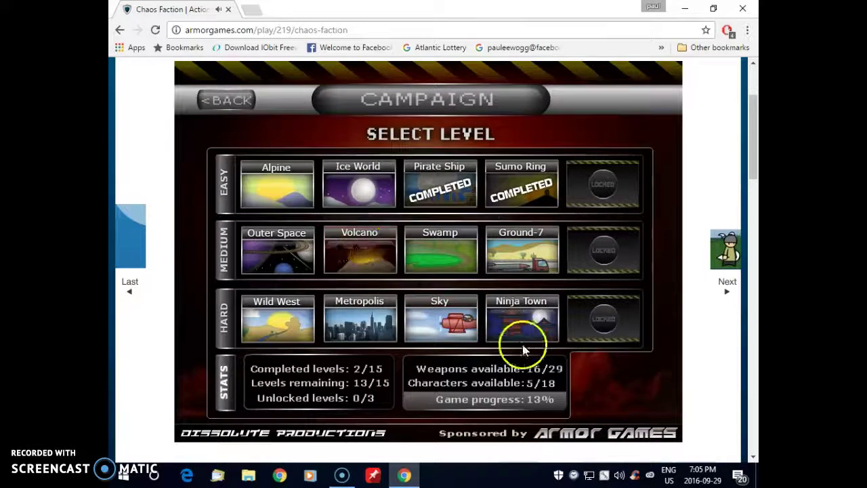
left_click(378, 188)
left_click(431, 377)
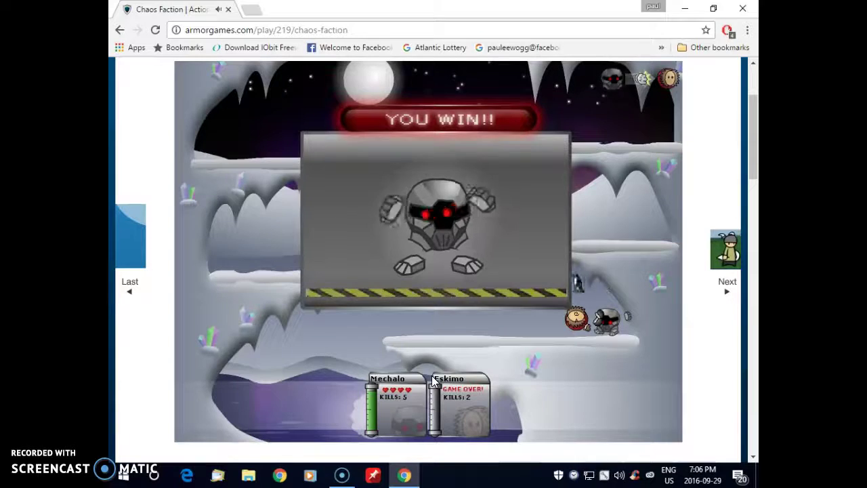
Dismiss the win screen and launch the Alpine level
left_click(467, 308)
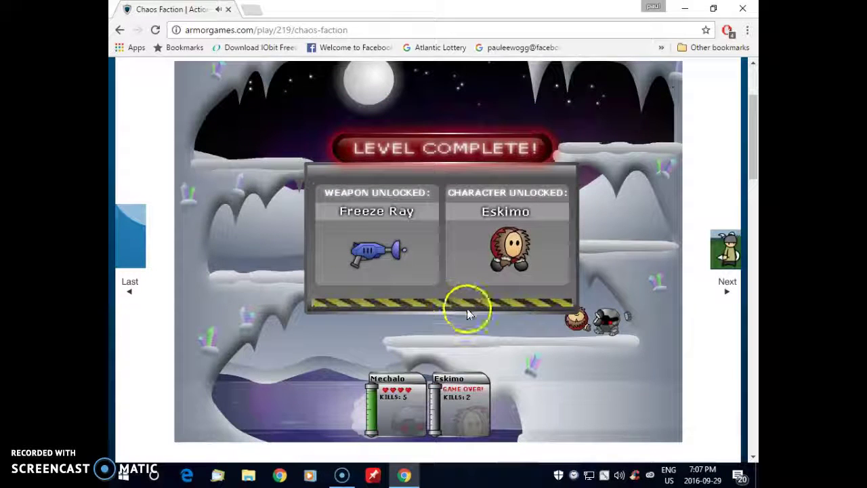
left_click(445, 317)
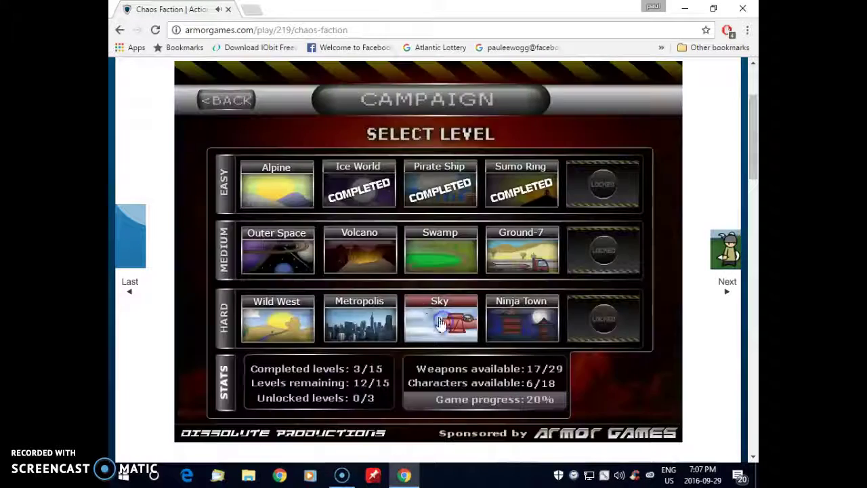
left_click(292, 190)
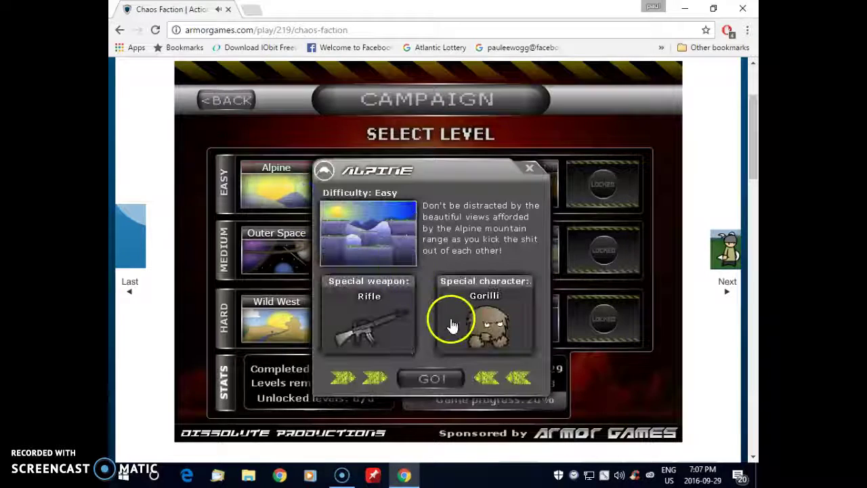
left_click(413, 376)
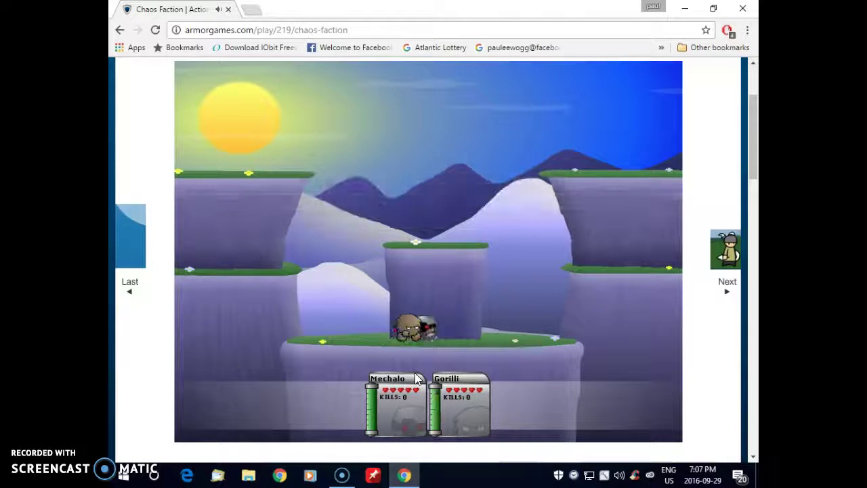
Grab the middle-platform weapon crate and shoot Gorilli for the first kill
key("Up")
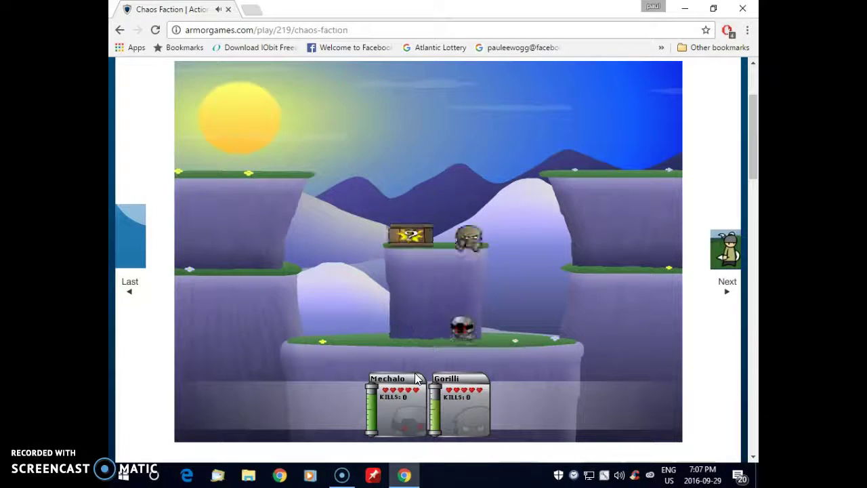
key("Up")
key("Right")
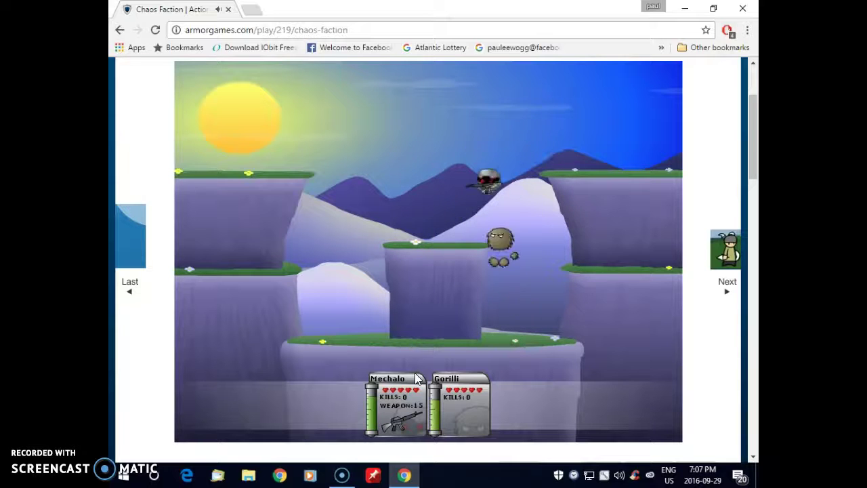
key("Left")
key("Down")
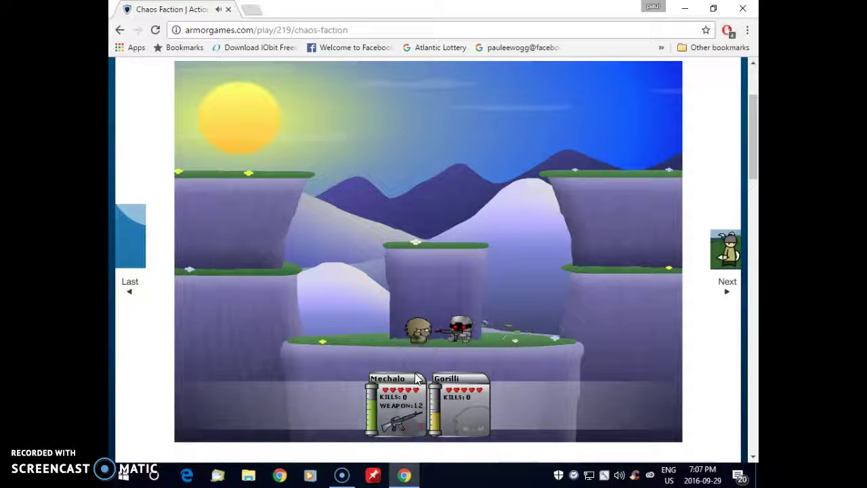
key("Right")
key("z")
key("z")
key("z")
key("z")
key("z")
key("z")
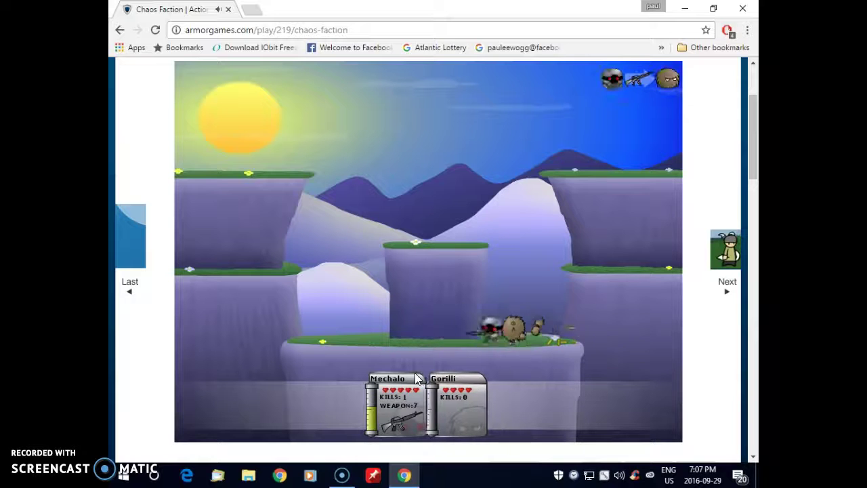
key("Left")
key("Up")
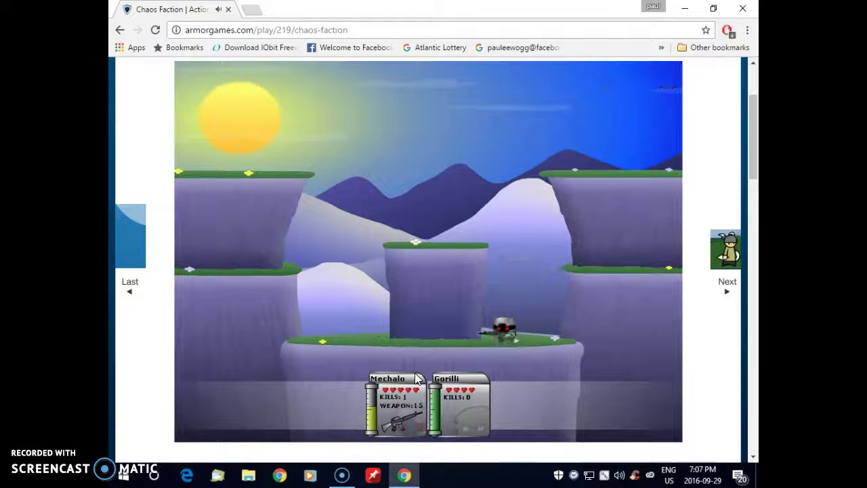
Turn left and fire at the respawned Gorilli for a second kill
key("Left")
key("z")
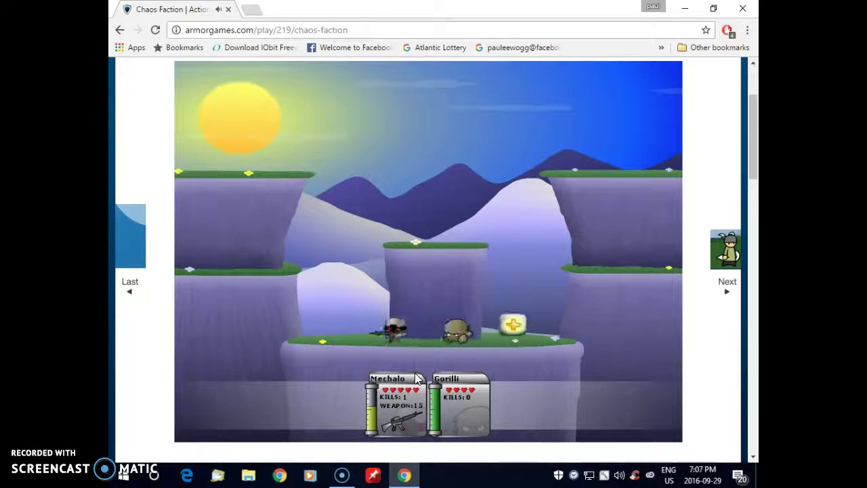
key("Left")
key("z")
key("z")
key("z")
key("z")
key("z")
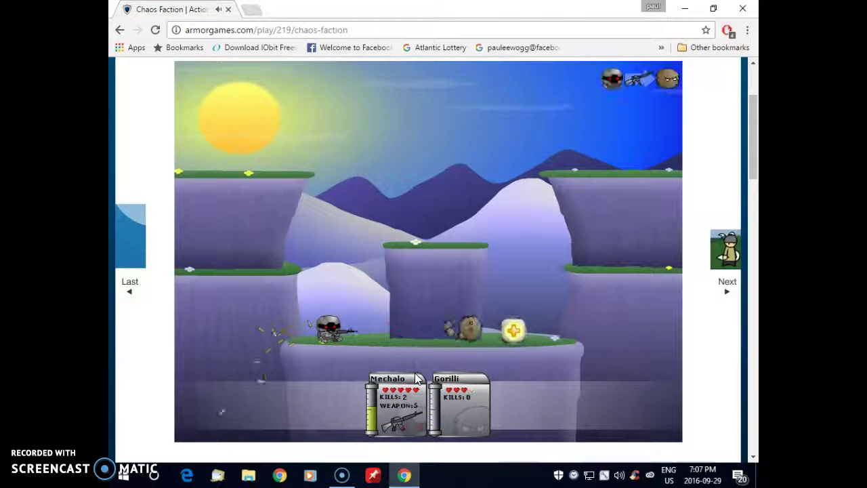
key("Right")
Collect a new weapon and attack Gorilli for the third kill
key("Right")
key("z")
key("z")
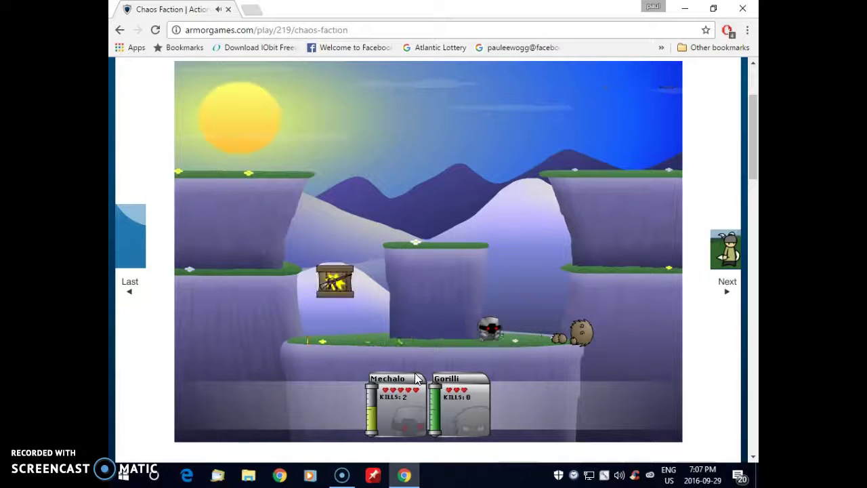
key("Left")
key("Left")
key("Left")
key("Right")
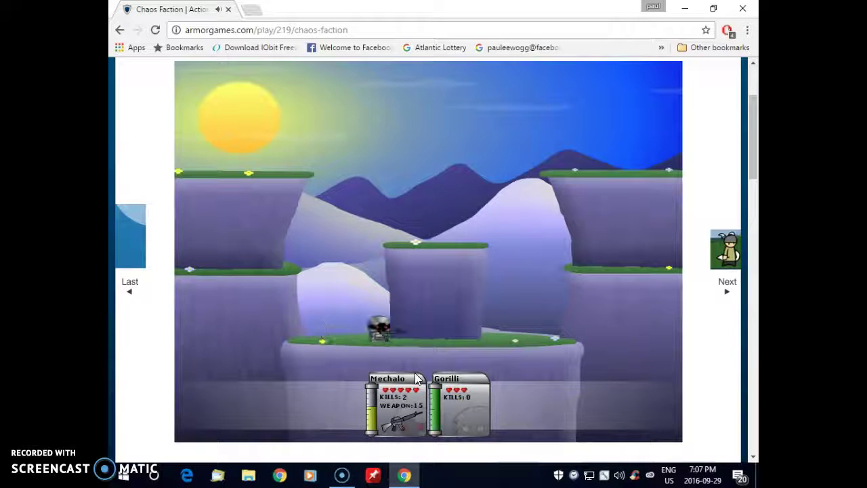
key("Right")
key("Right")
key("Right")
key("z")
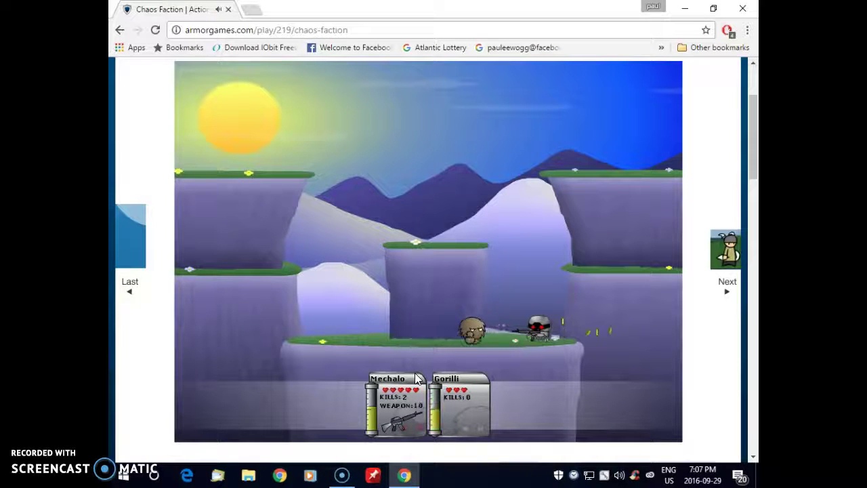
key("z")
key("z")
key("z")
key("Left")
key("Left")
Grab the rifle crate and shoot Gorilli for the fourth kill
key("Left")
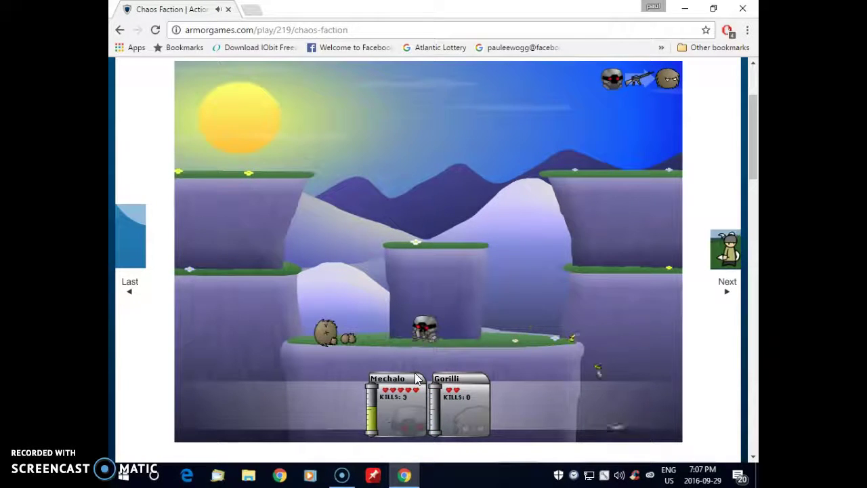
key("z")
key("z")
key("Left")
key("Left")
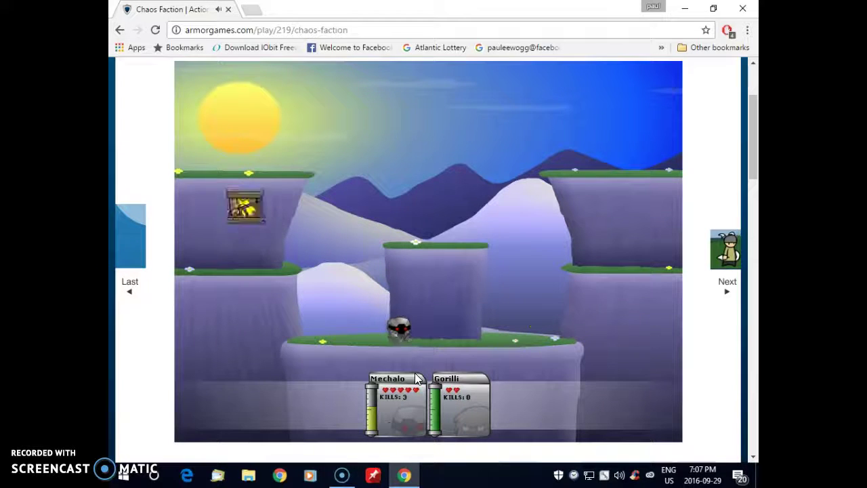
key("Up")
key("Left")
key("Left")
key("Up")
key("Right")
key("Right")
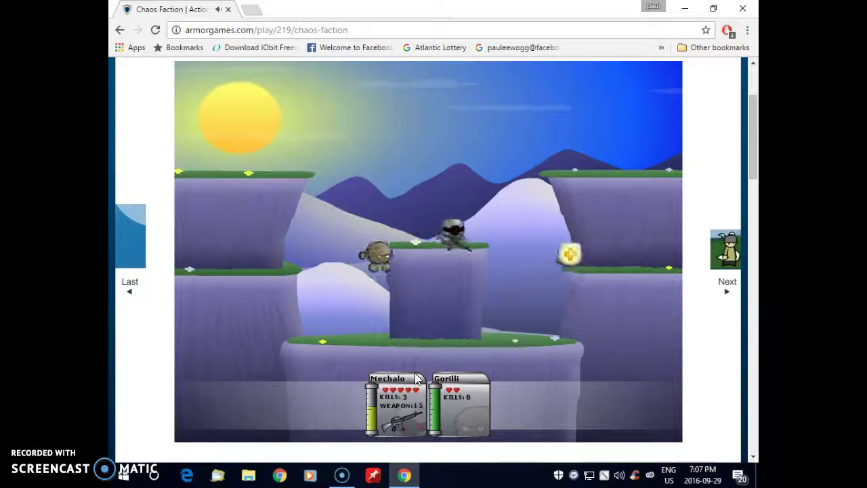
key("Down")
key("z")
key("z")
key("z")
key("z")
key("z")
key("z")
key("z")
key("z")
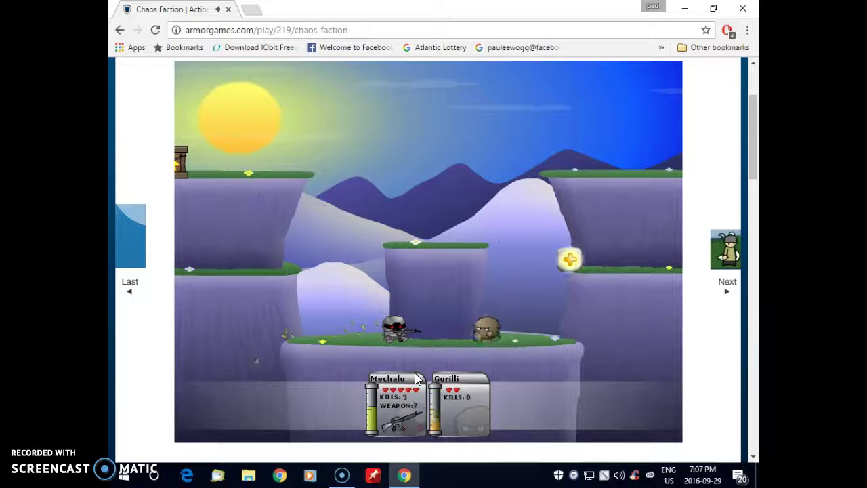
key("z")
key("z")
key("Left")
key("Left")
Climb to the top-left ledge, then cross back onto the middle platform
key("Up")
key("Up")
key("Left")
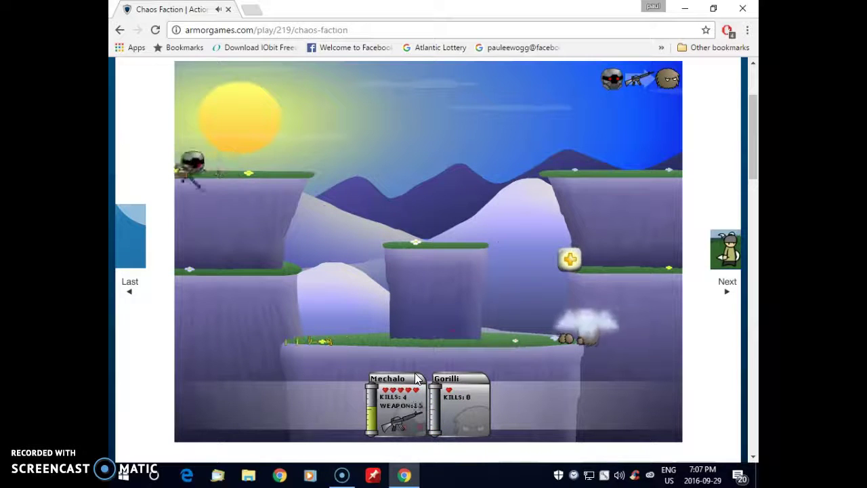
key("Right")
key("Right")
key("Right")
key("Right")
key("Right")
key("Right")
key("Right")
key("Right")
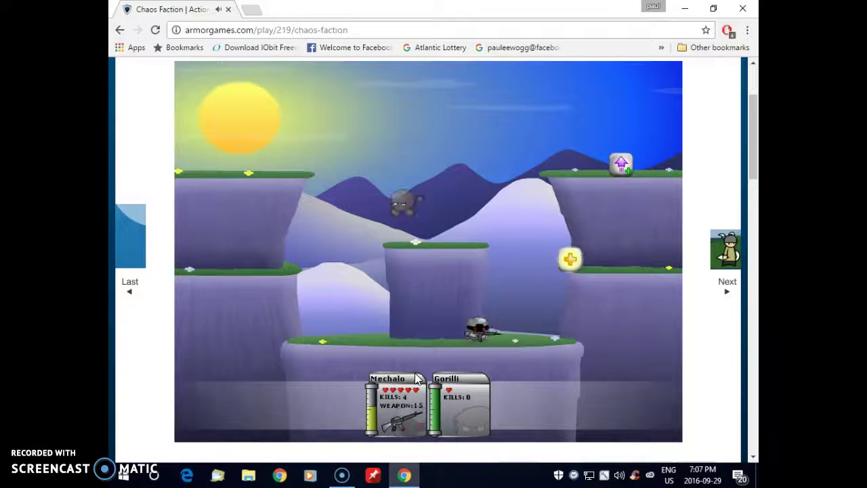
key("Up")
key("Right")
key("Up")
key("Right")
key("Left")
key("Left")
key("Left")
key("Left")
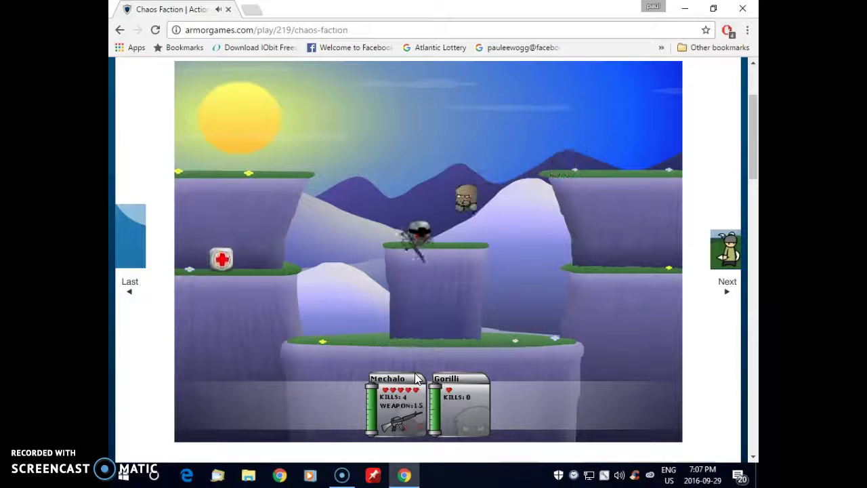
Jump high, drop beside Gorilli, and shoot him to win the match
key("Down")
key("Left")
key("Left")
key("Up")
key("Up")
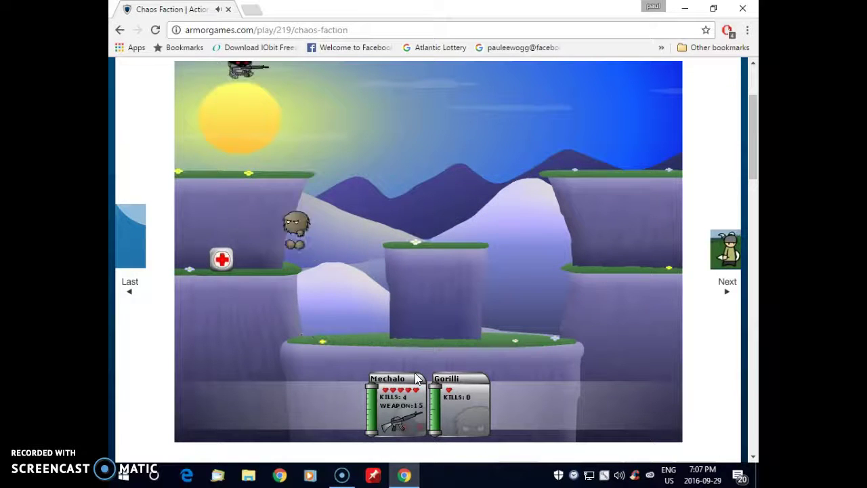
key("Right")
key("Right")
key("Right")
key("Down")
key("Down")
key("Right")
key("Left")
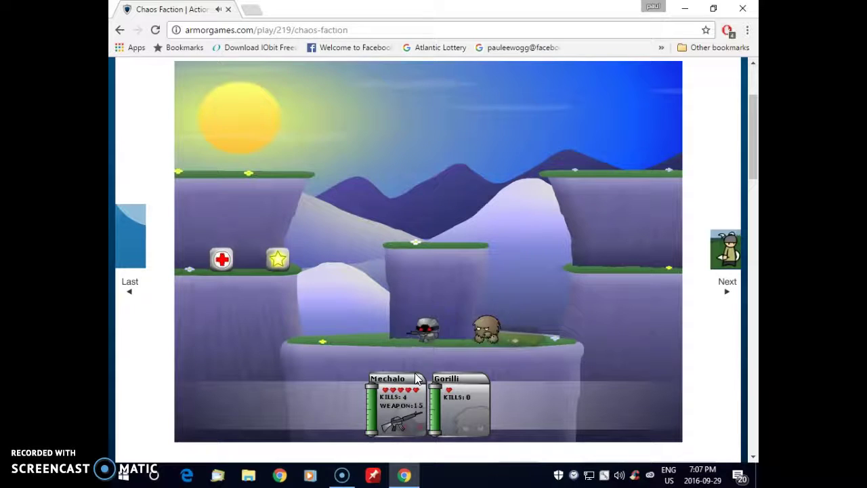
key("a")
key("a")
key("a")
key("a")
key("a")
key("a")
key("a")
key("a")
key("a")
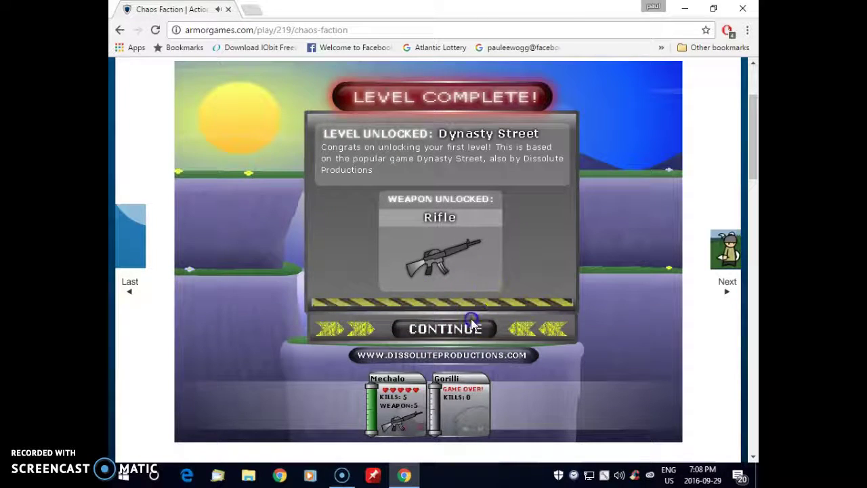
Return to level select, launch Dynasty Street, and win the match
left_click(468, 325)
left_click(600, 183)
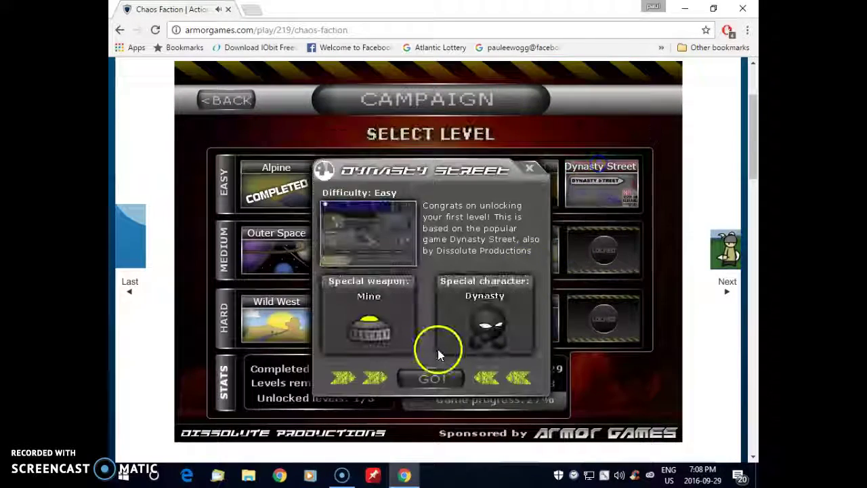
left_click(430, 370)
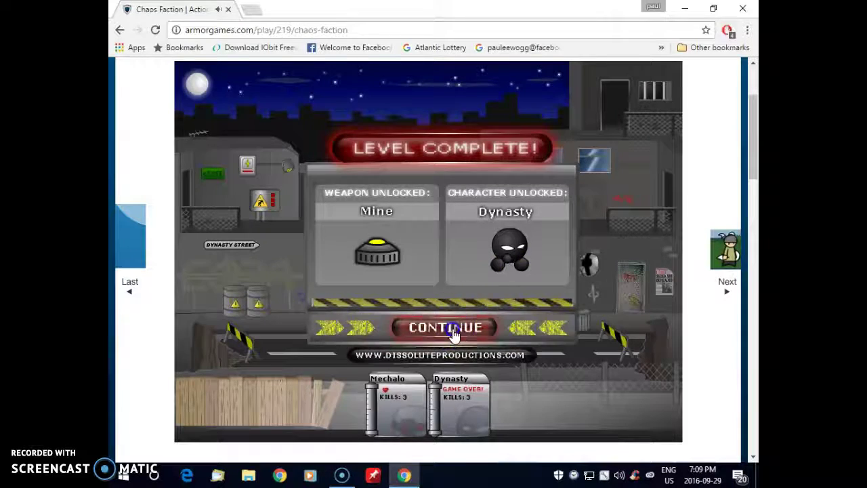
Return to level select, launch the Medium Swamp level, and beat Slimy
left_click(454, 332)
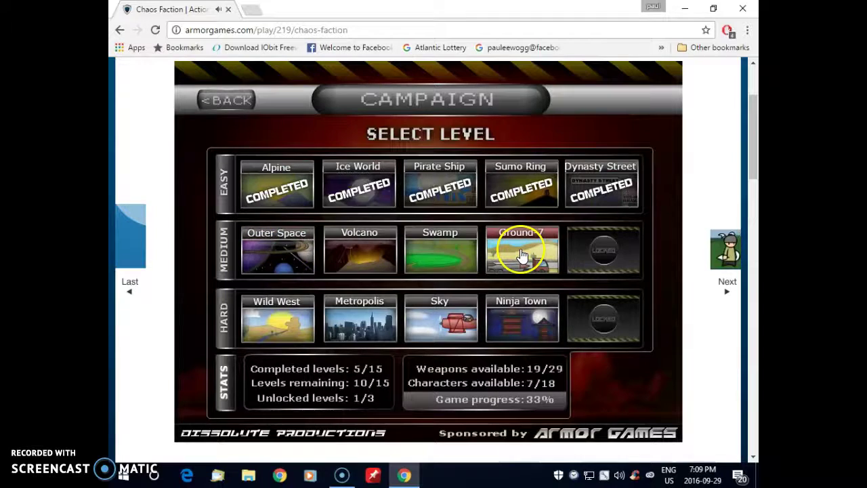
left_click(440, 251)
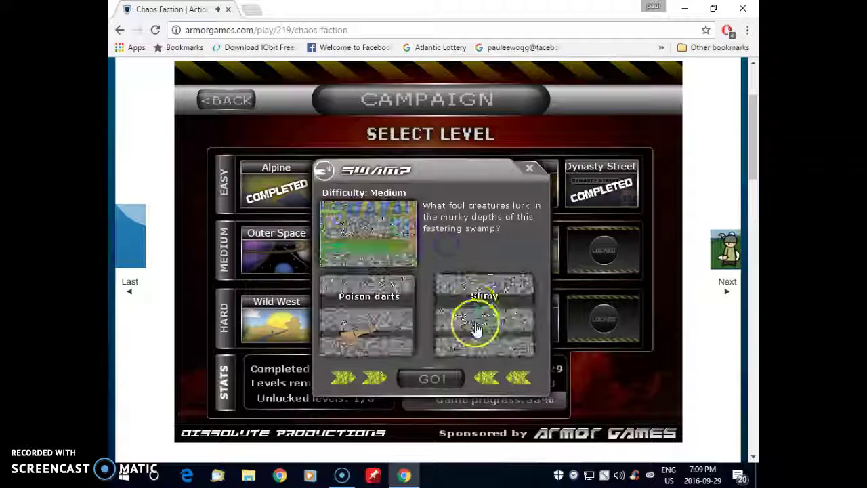
left_click(439, 377)
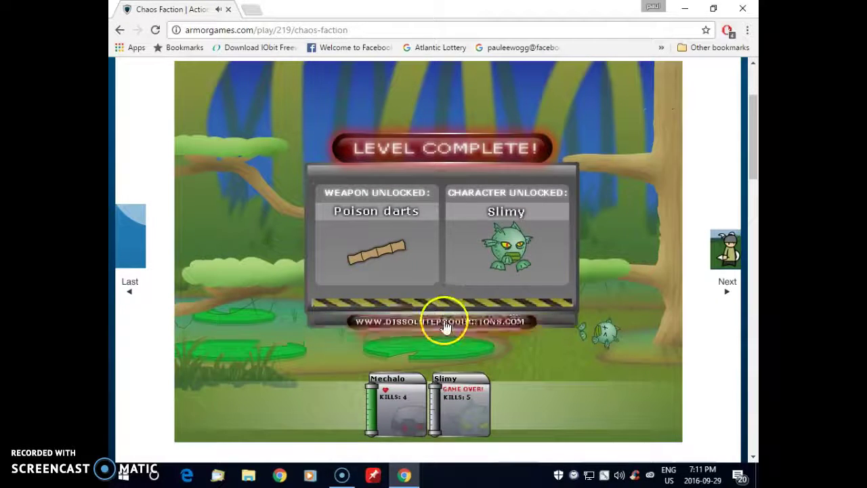
Back at level select, preview Volcano, then launch Ground-7 and lose to Commando
left_click(439, 325)
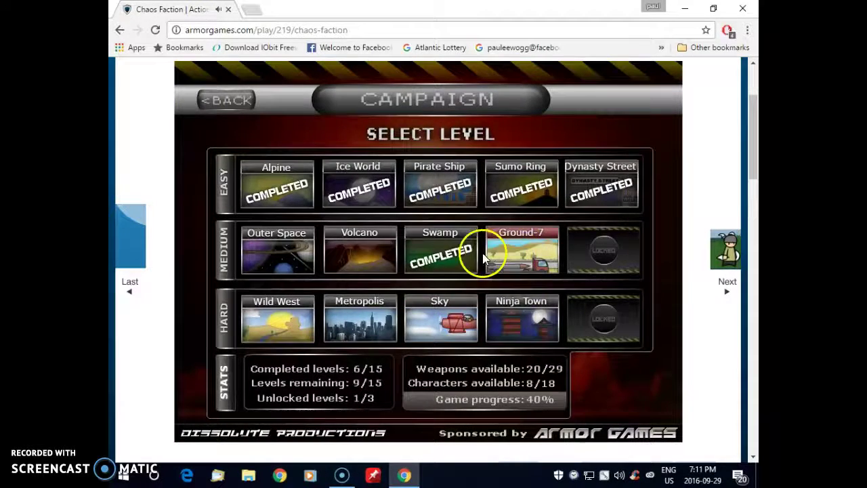
left_click(359, 257)
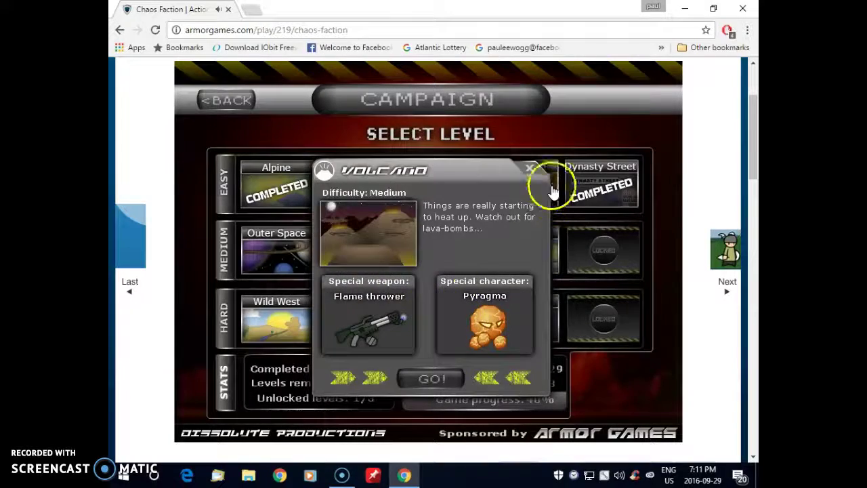
left_click(534, 177)
left_click(522, 252)
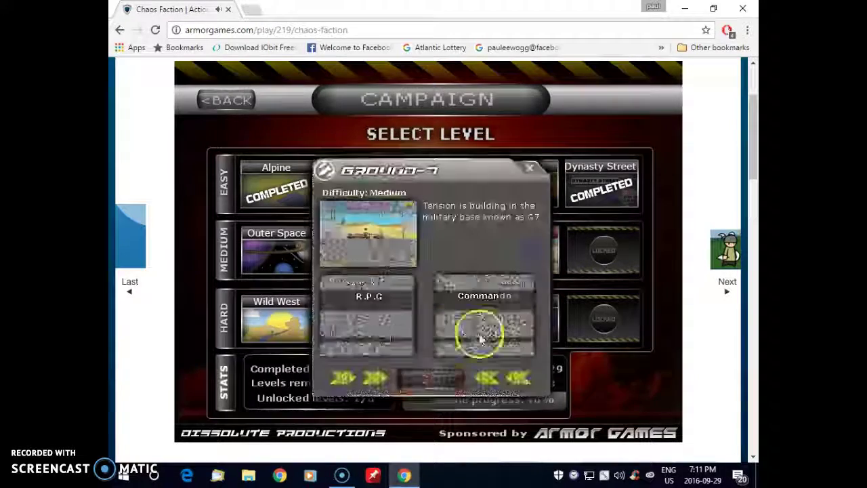
left_click(434, 378)
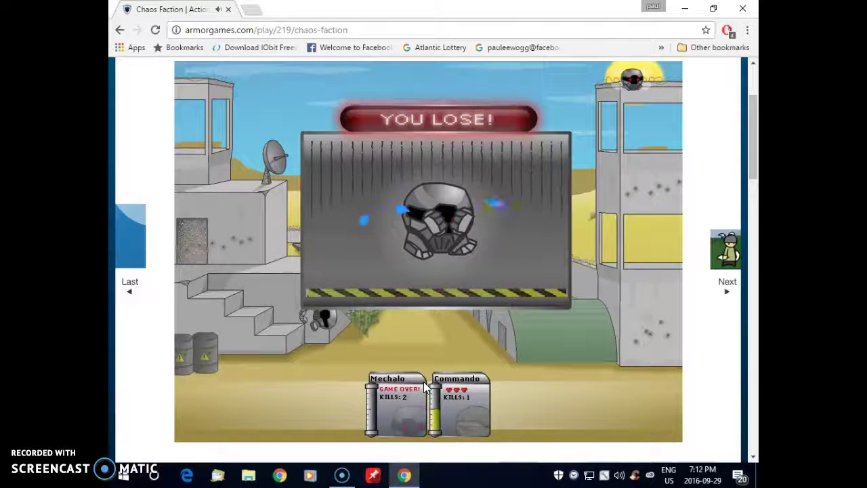
Retry Ground-7 from the You Lose panel and play through to a second loss
left_click(379, 327)
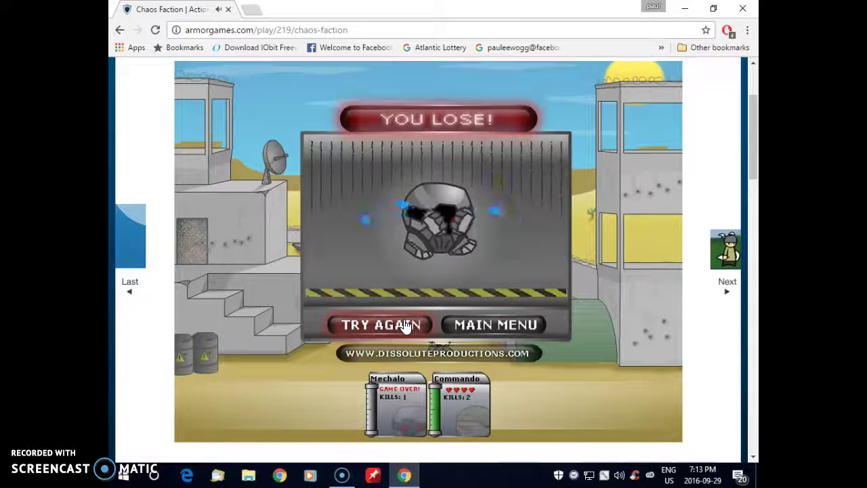
Retry Ground-7 and beat Commando, unlocking the R.P.G. weapon and the Commando character
left_click(405, 325)
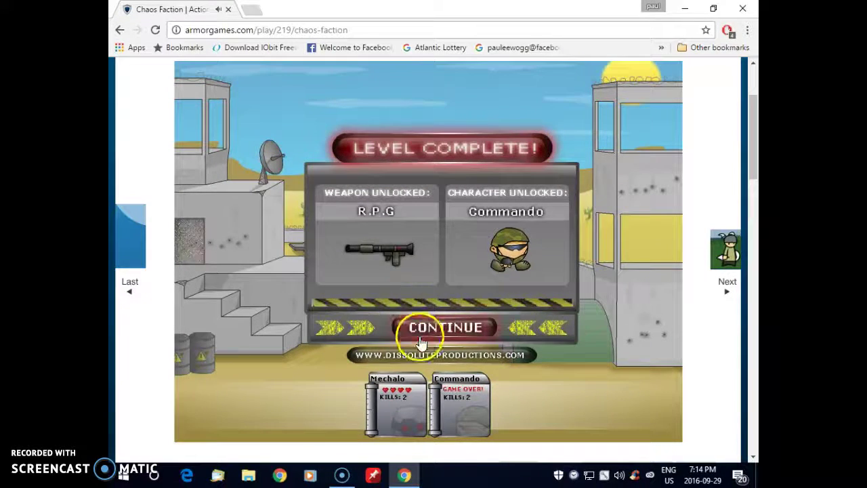
Continue from the Level Complete panel to the Campaign Select Level screen
left_click(421, 340)
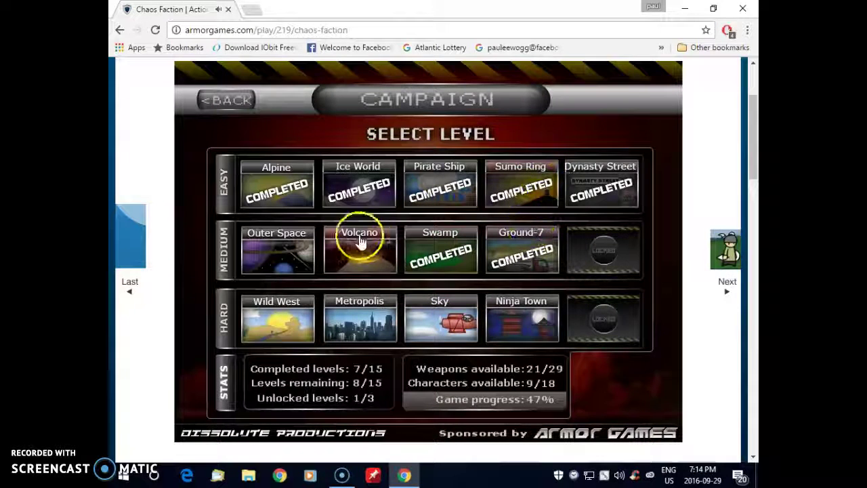